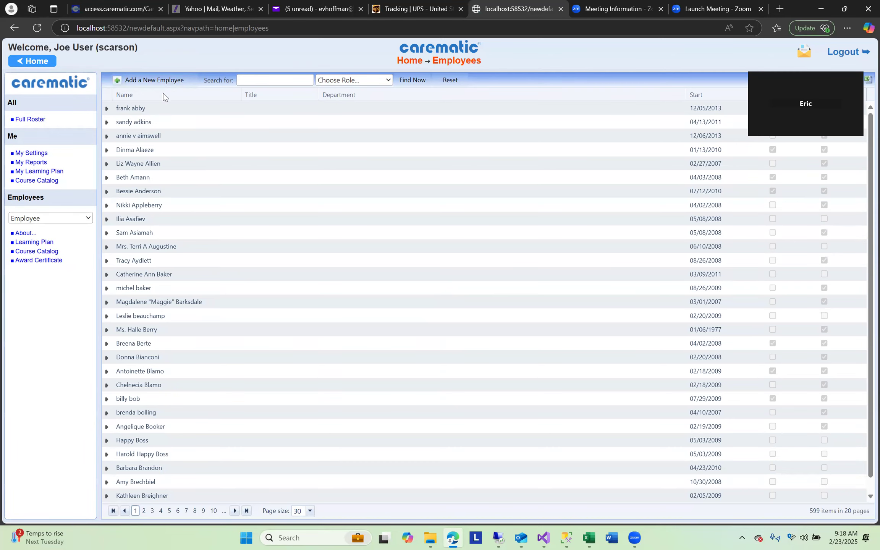
Start a new employee record and enter the employee's first name, middle initial and last name.
click(159, 83)
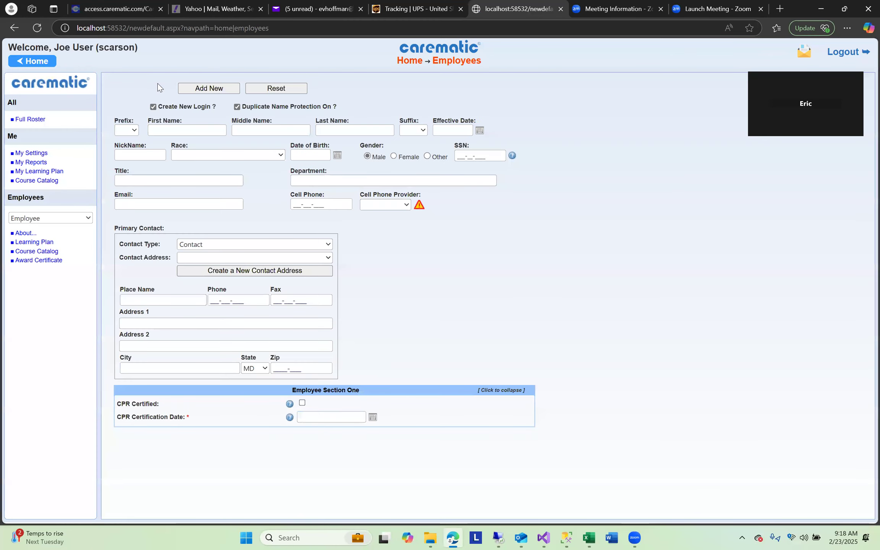
click(171, 128)
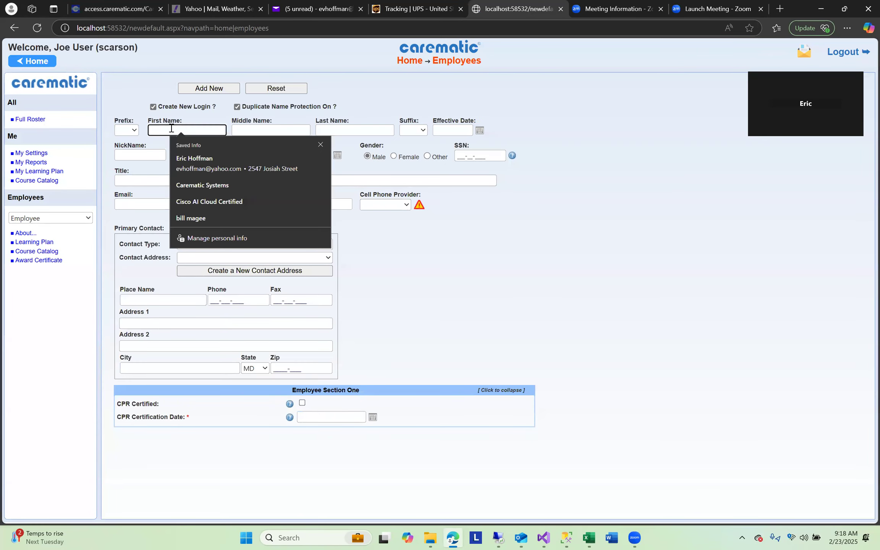
text(Mic)
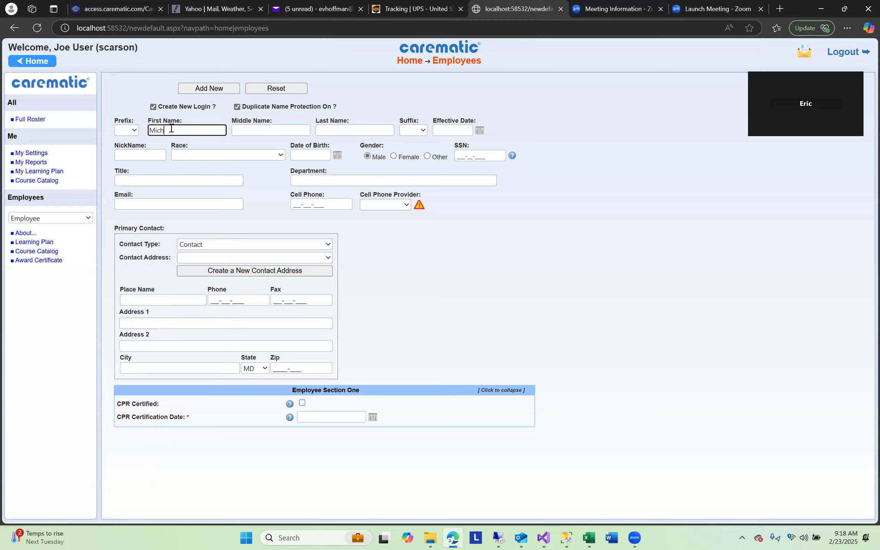
text(key)
key(Tab)
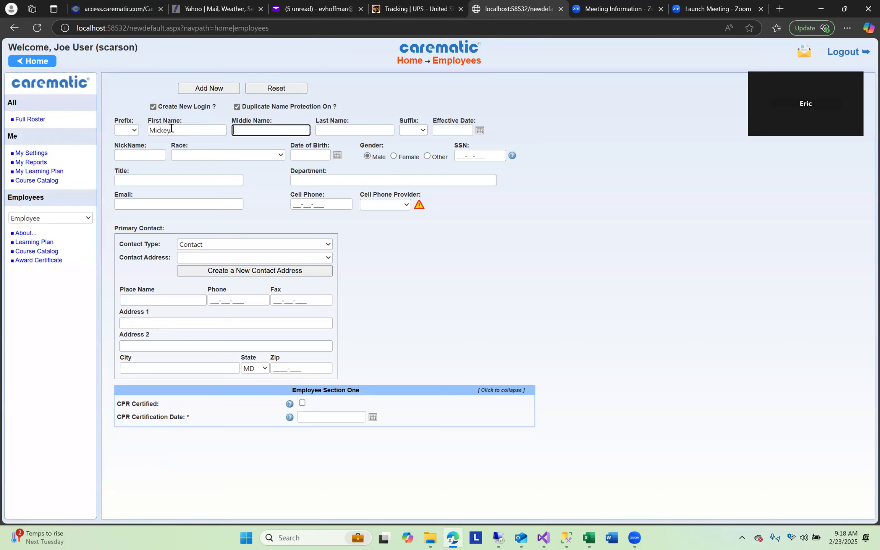
text(M)
key(Tab)
text(Mouse)
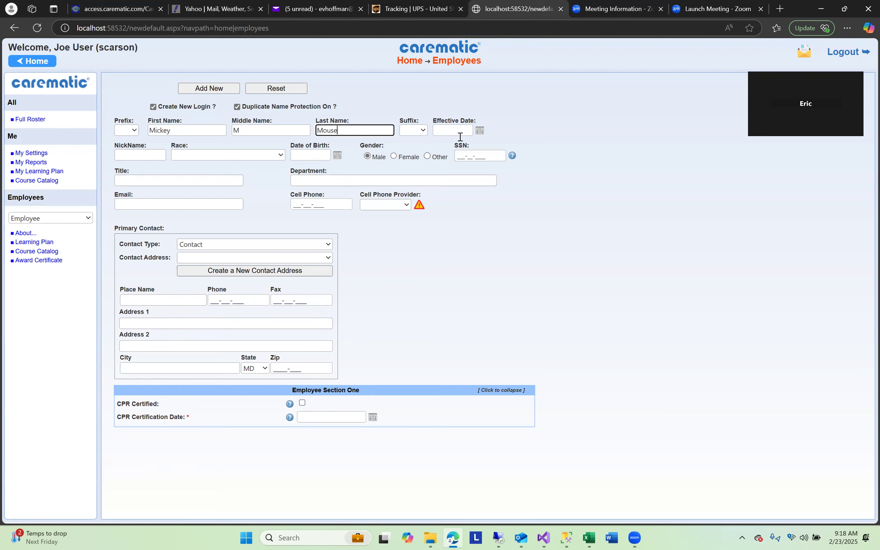
Set the new employee's effective date to 2/23/2025 and race to South or East Asian.
click(480, 130)
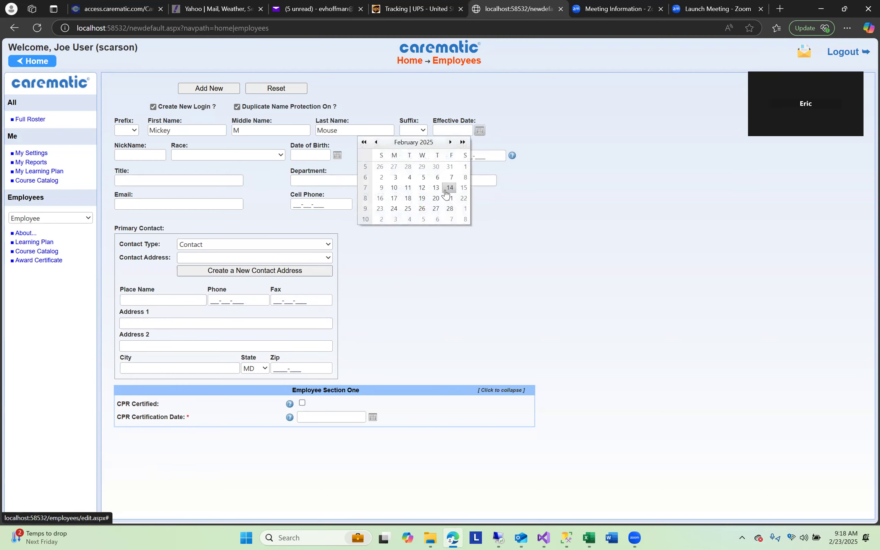
click(380, 209)
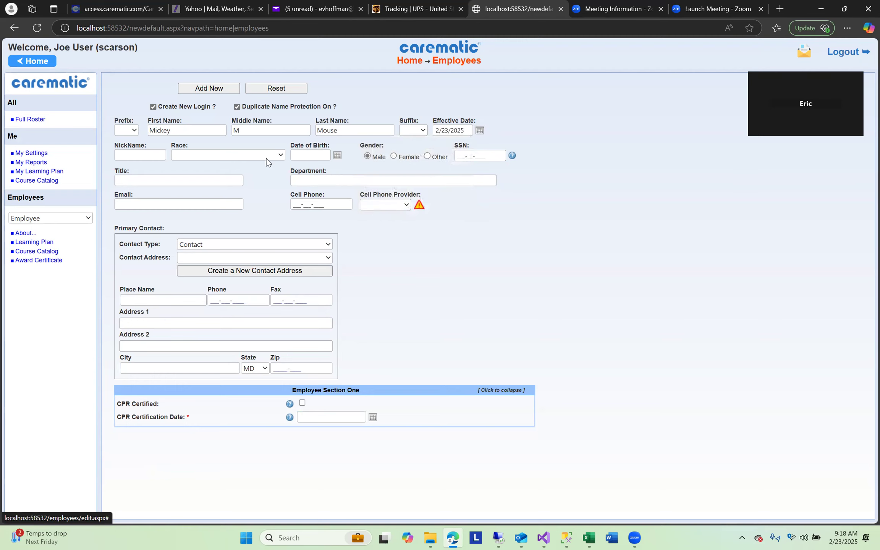
click(223, 155)
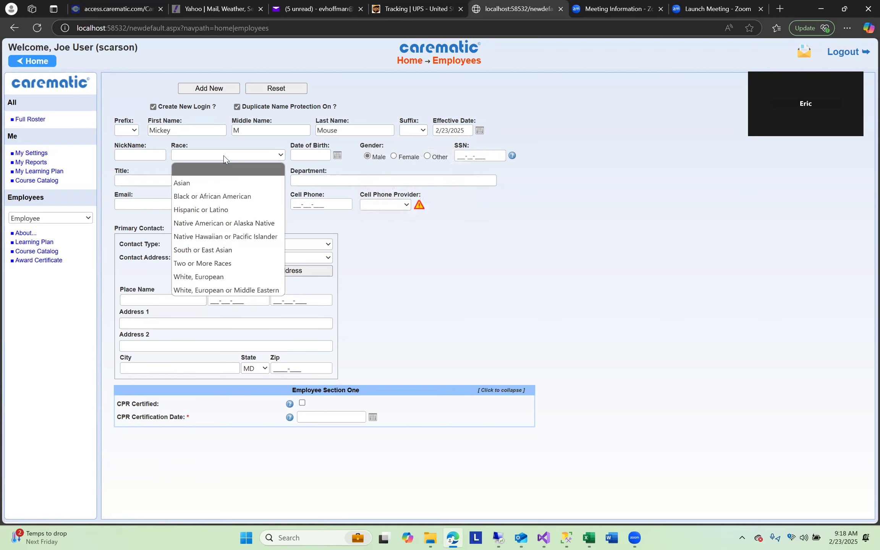
click(210, 250)
Pick the new employee's date of birth from the calendar.
click(338, 156)
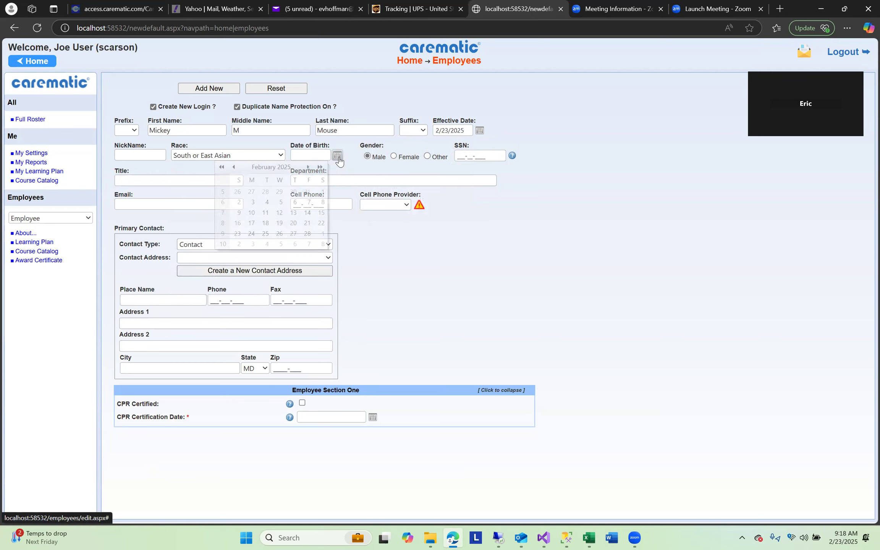
click(222, 167)
click(221, 167)
click(222, 168)
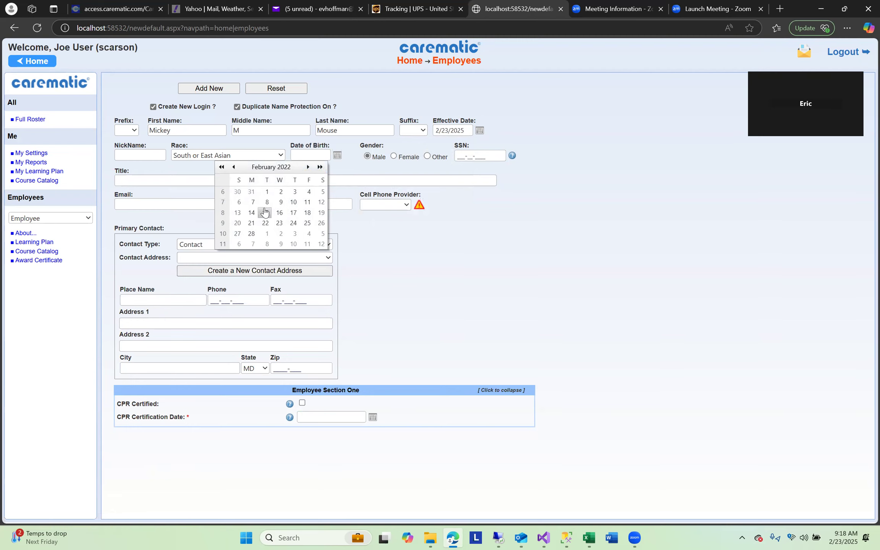
click(265, 212)
Enter "Mouse leader" as the employee's title and "All Fun" as the department.
click(141, 179)
text(Mi)
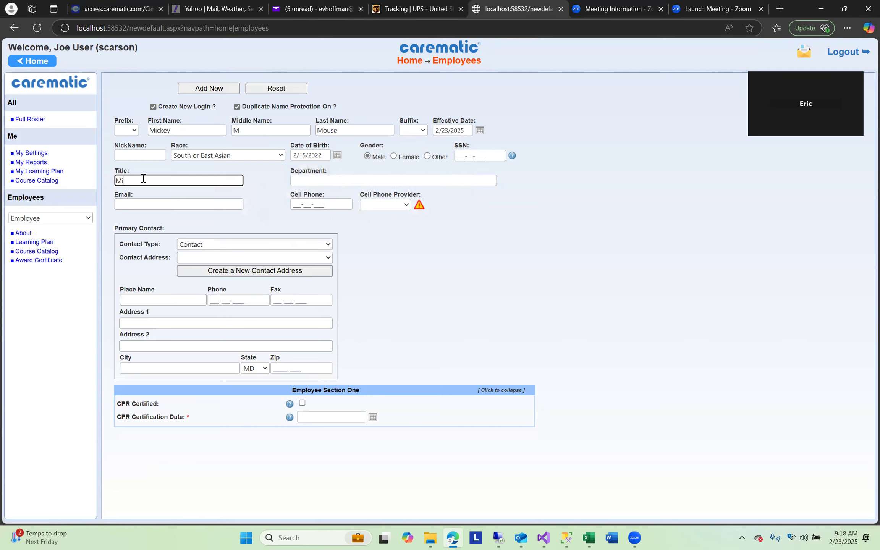
key(BackSpace)
text(ouse leader)
click(314, 179)
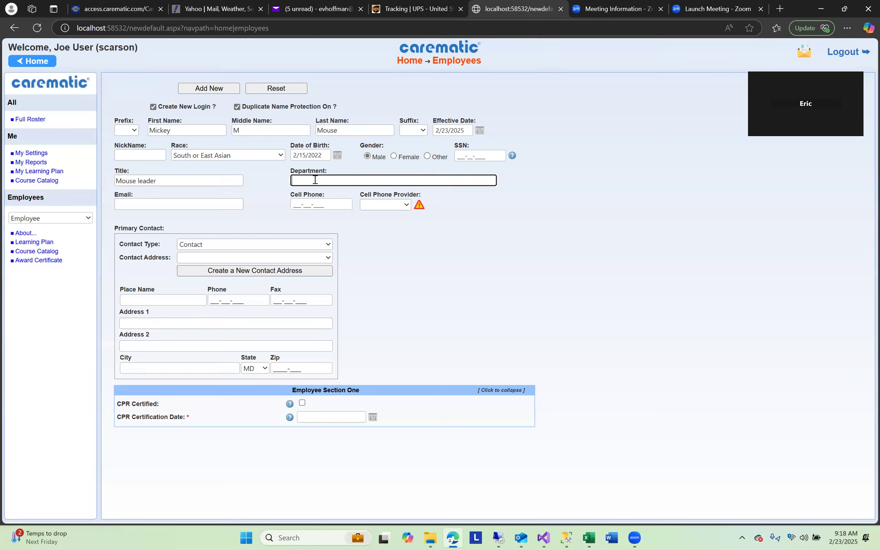
text(All Fun)
Set the cell phone provider to AT&T and the primary contact type to Contact.
click(380, 208)
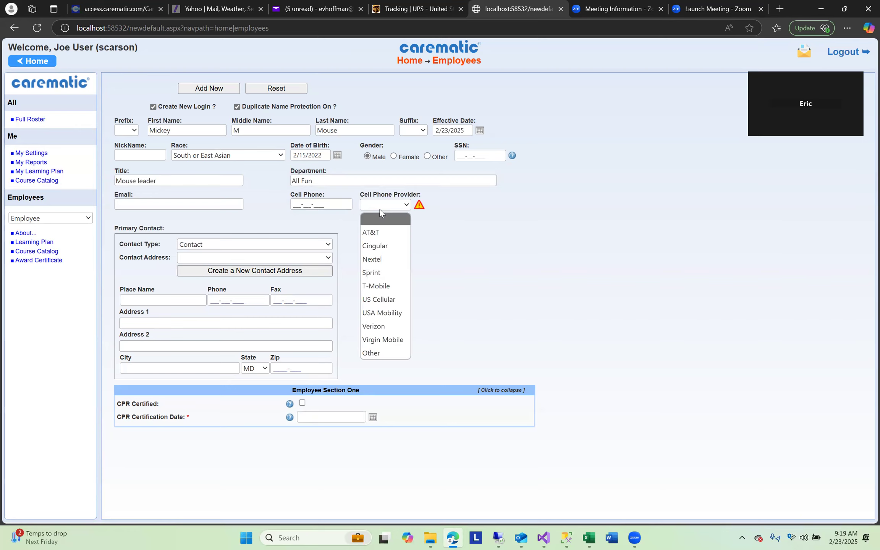
click(374, 234)
click(297, 244)
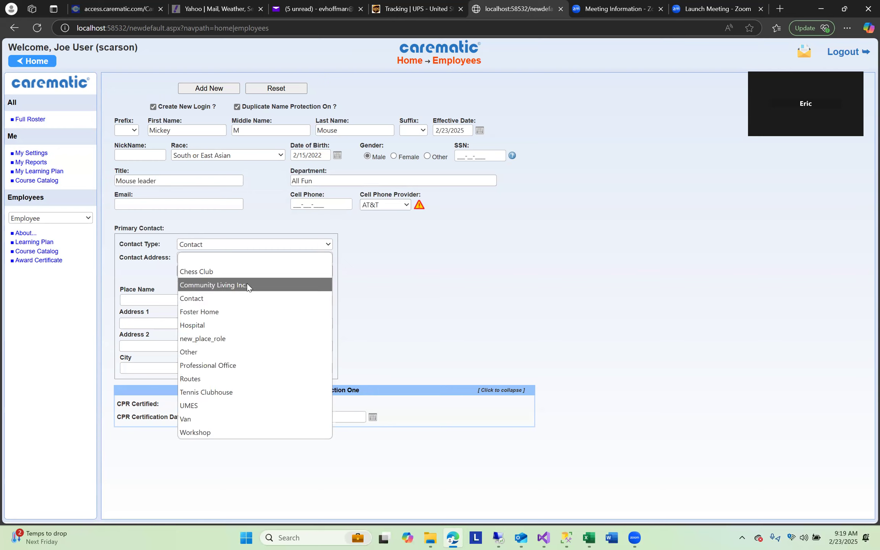
click(221, 297)
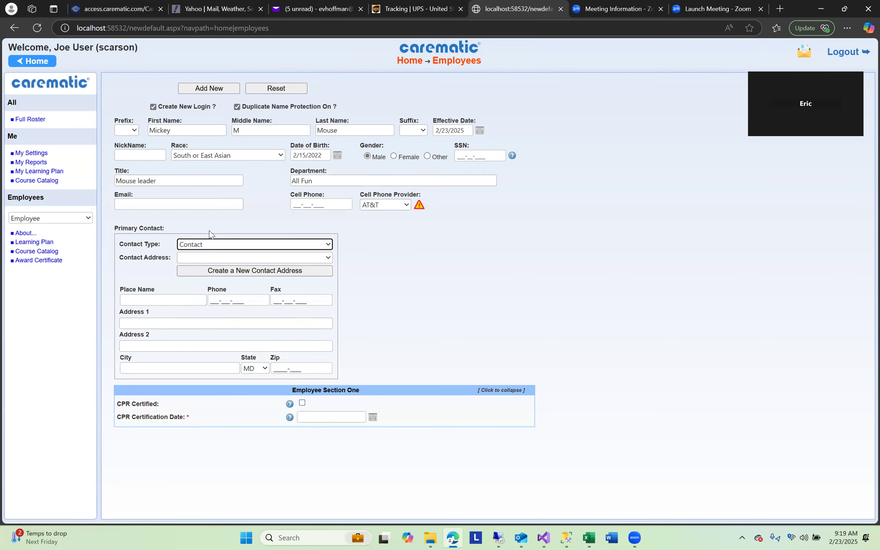
Set the CPR Certification Date to 2/3/2025 and add the new employee.
click(205, 88)
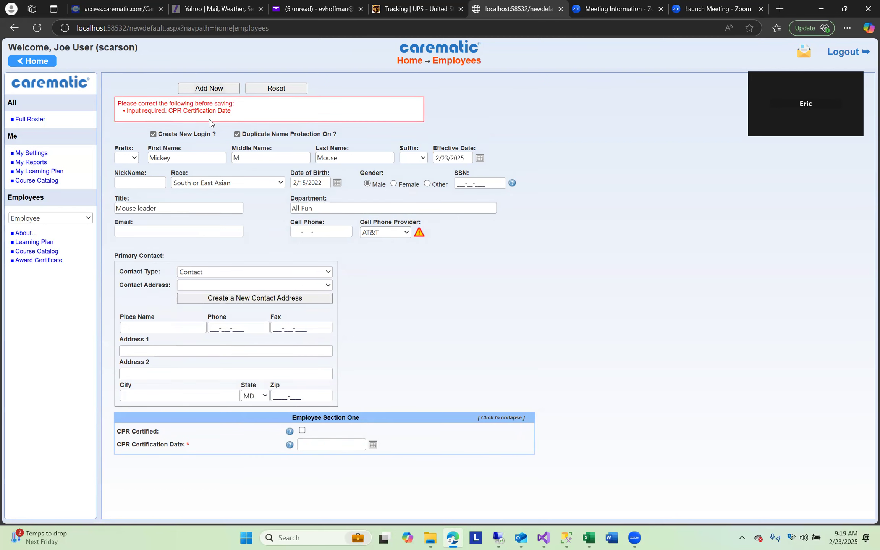
click(320, 445)
click(372, 444)
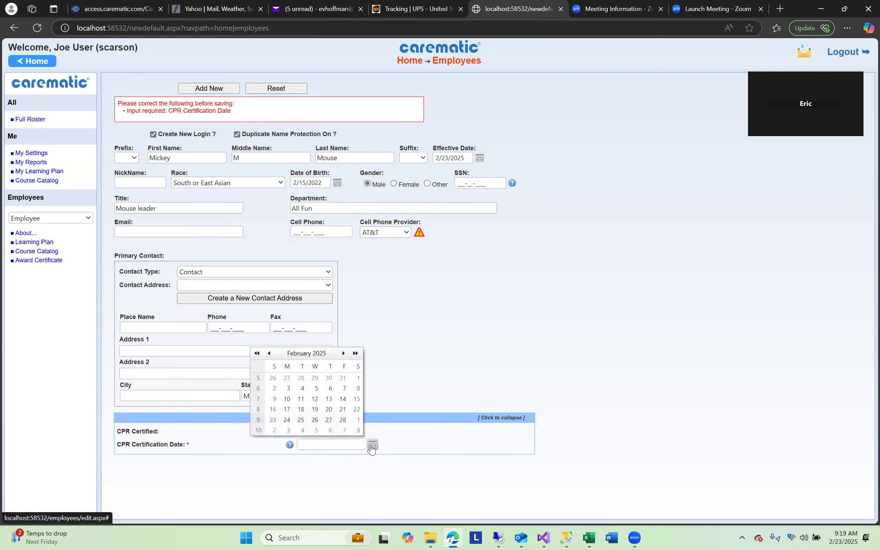
click(289, 388)
click(200, 91)
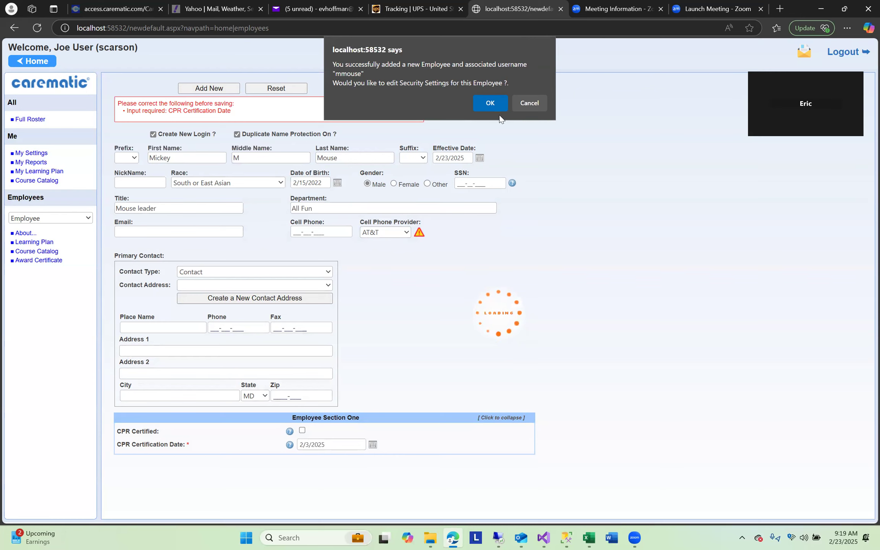
Agree to edit the employee's security settings and save the employee record.
click(484, 104)
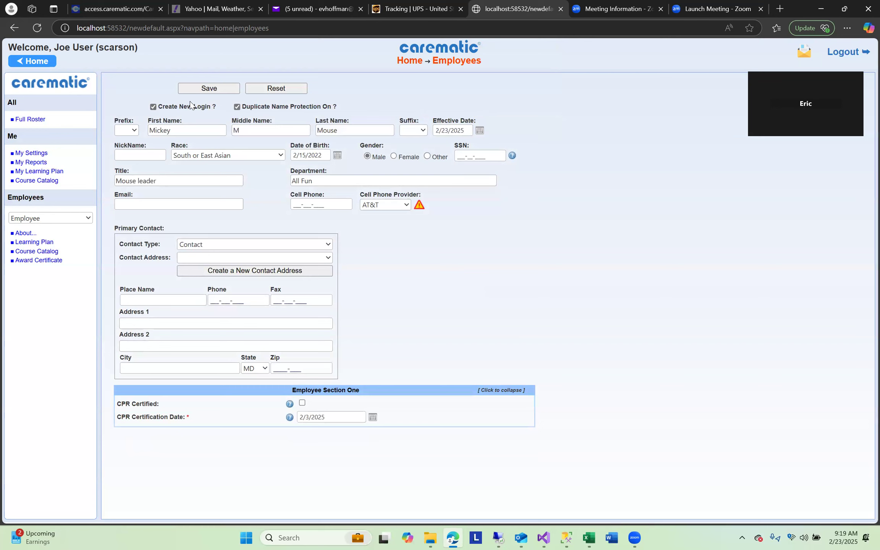
click(198, 89)
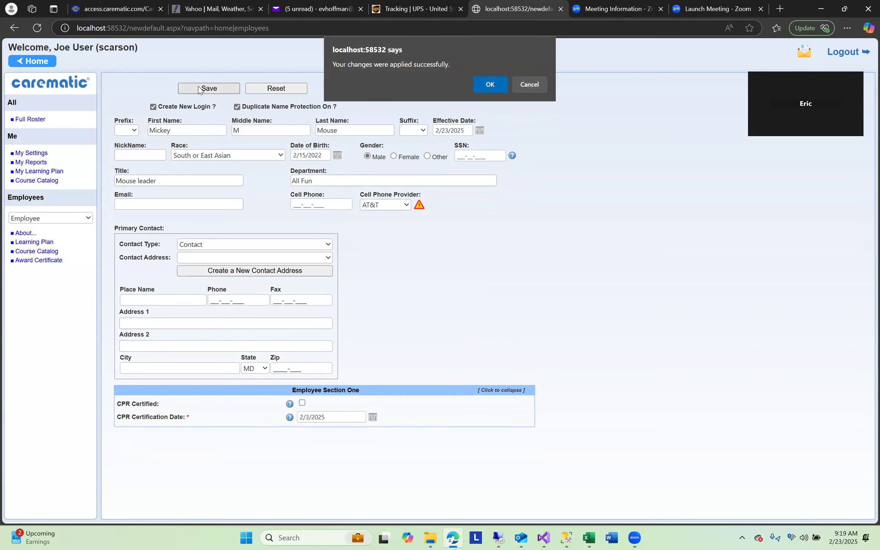
click(496, 86)
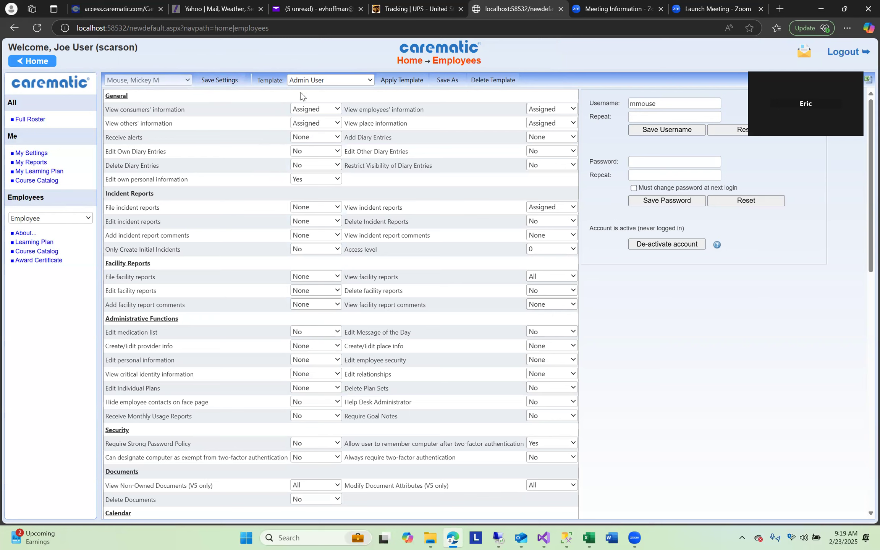
click(369, 81)
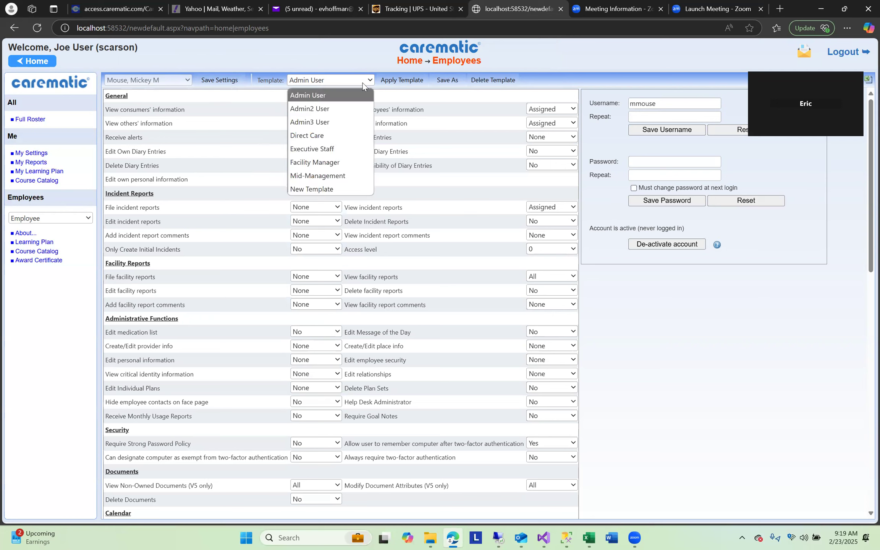
click(332, 52)
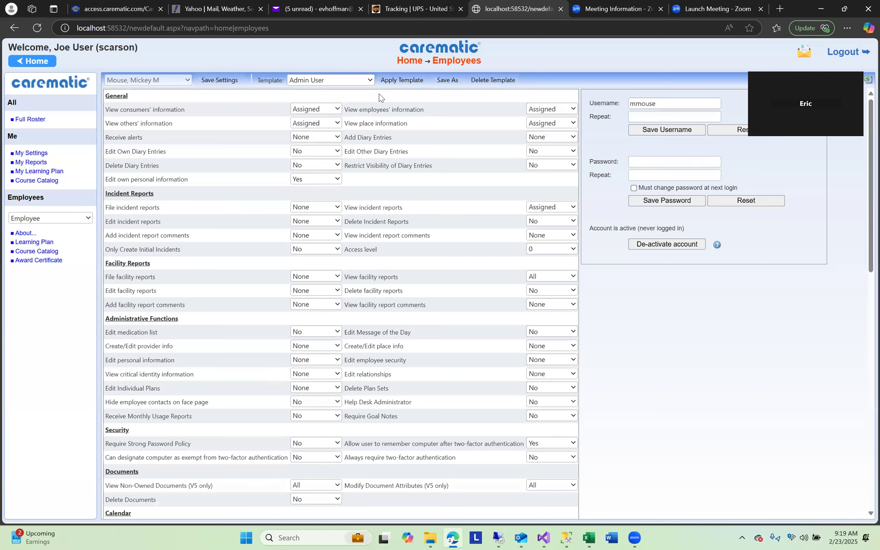
click(370, 81)
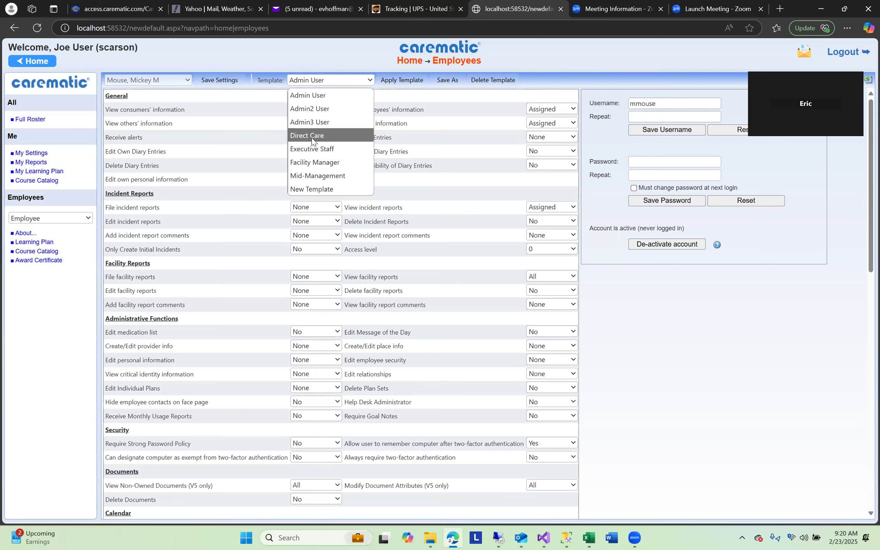
click(311, 101)
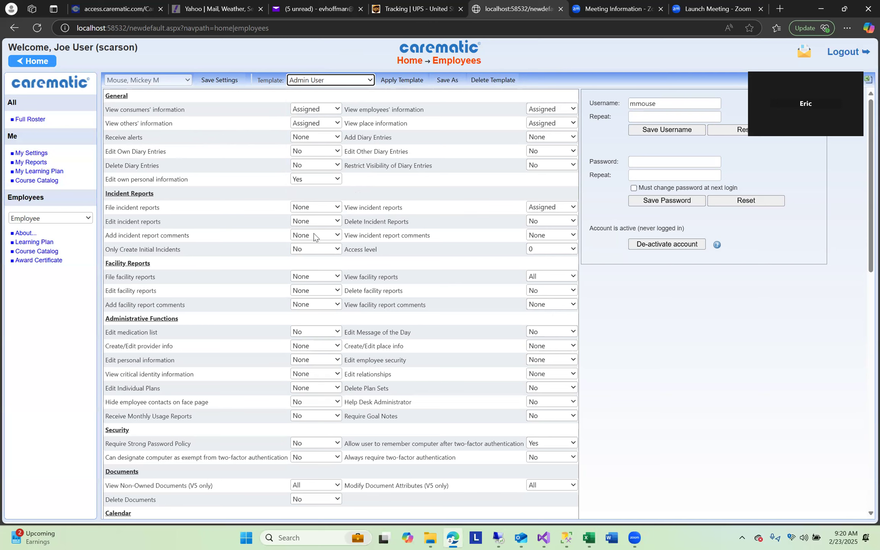
Set the employee's File incident reports permission to All and review the remaining security settings.
click(309, 220)
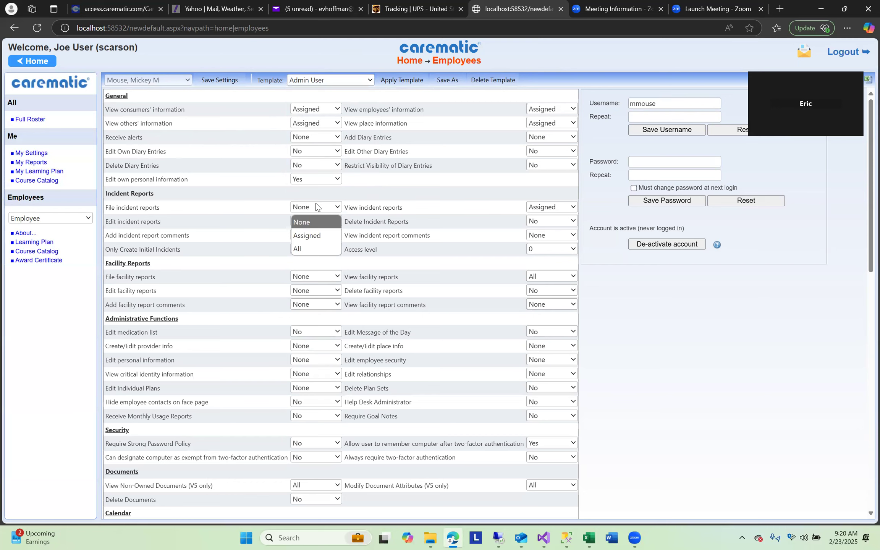
click(309, 253)
scroll(132, 250, down, 1)
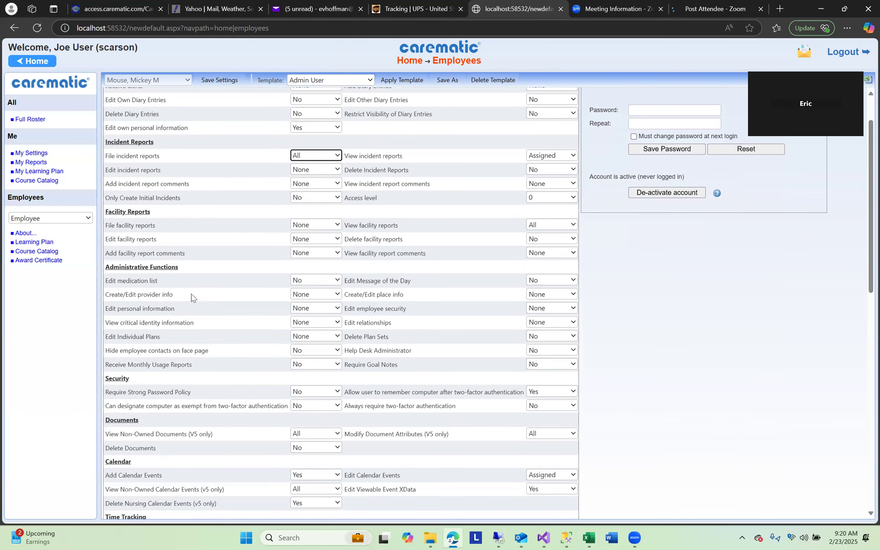
scroll(190, 294, down, 2)
scroll(190, 294, down, 2)
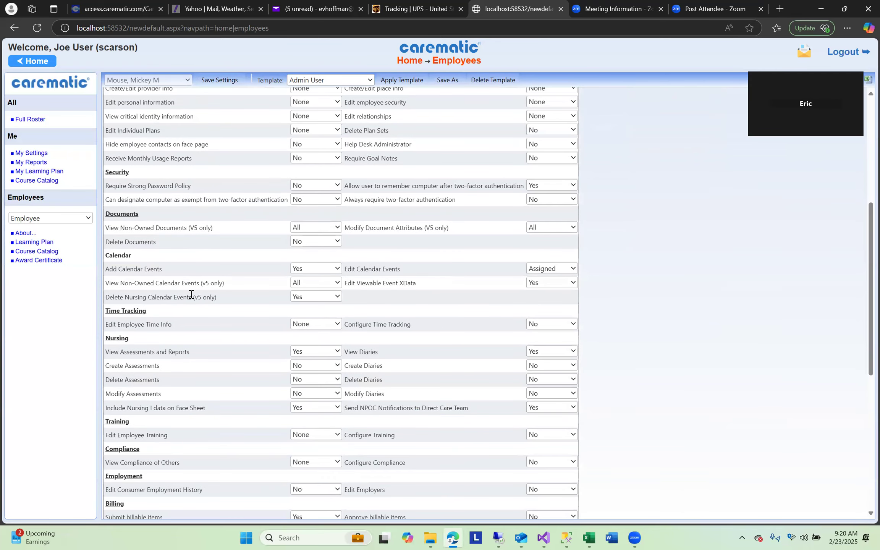
scroll(191, 294, down, 6)
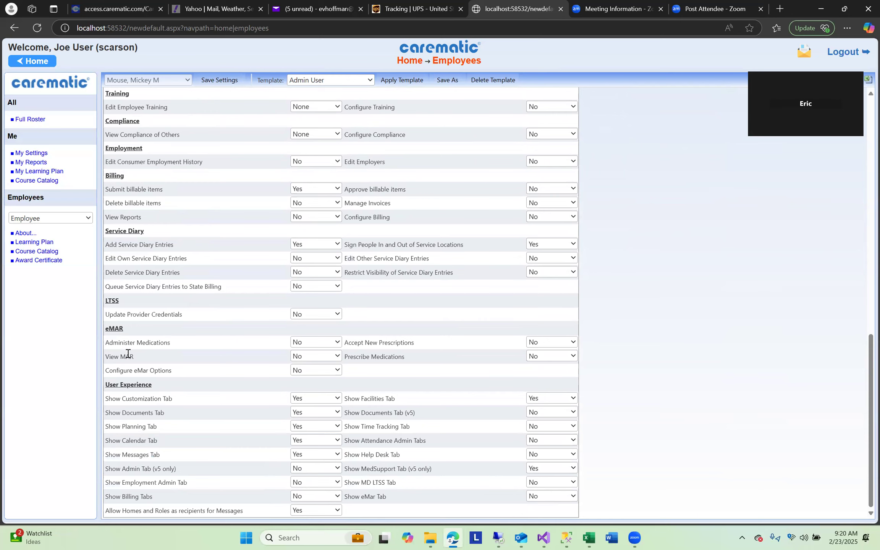
scroll(141, 328, up, 10)
scroll(144, 328, up, 2)
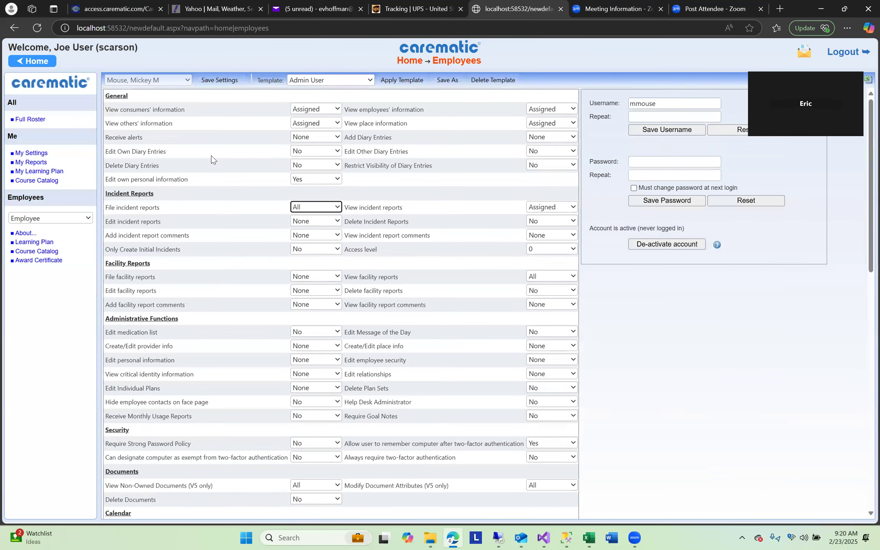
Choose the Direct Care security template and save the employee's security settings.
click(368, 81)
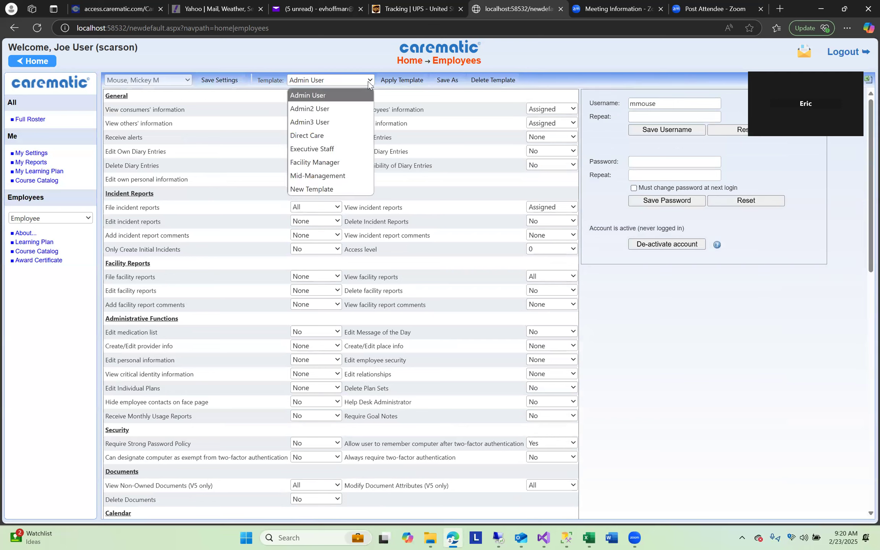
click(327, 136)
click(222, 81)
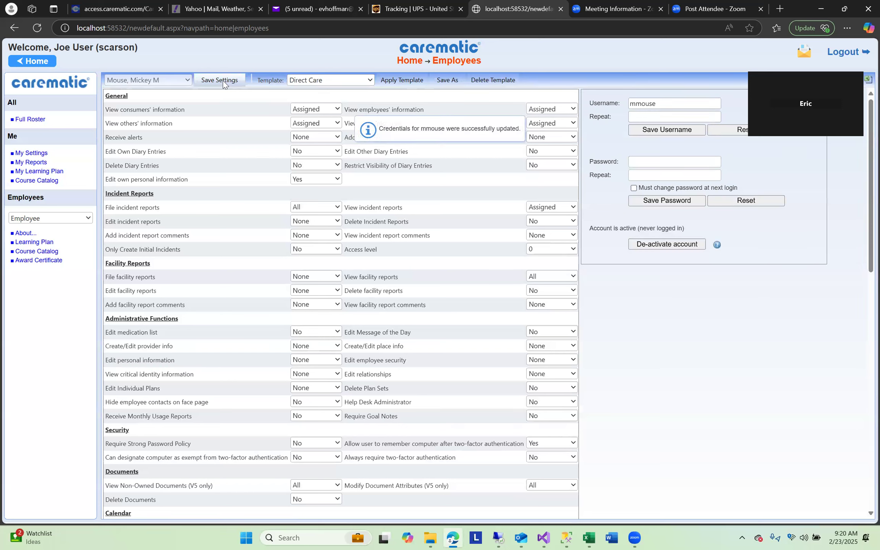
Search the employee roster for the new employee by first name, and check the details under their entry.
click(42, 62)
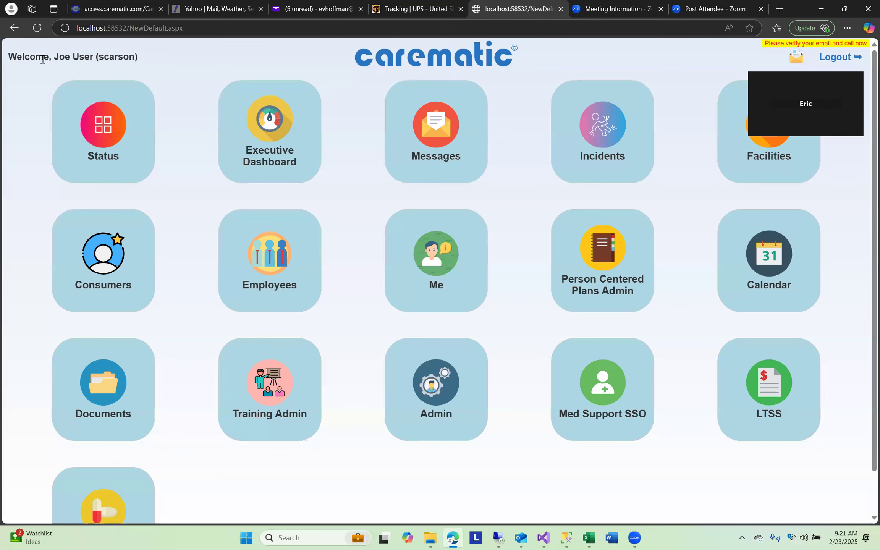
click(307, 260)
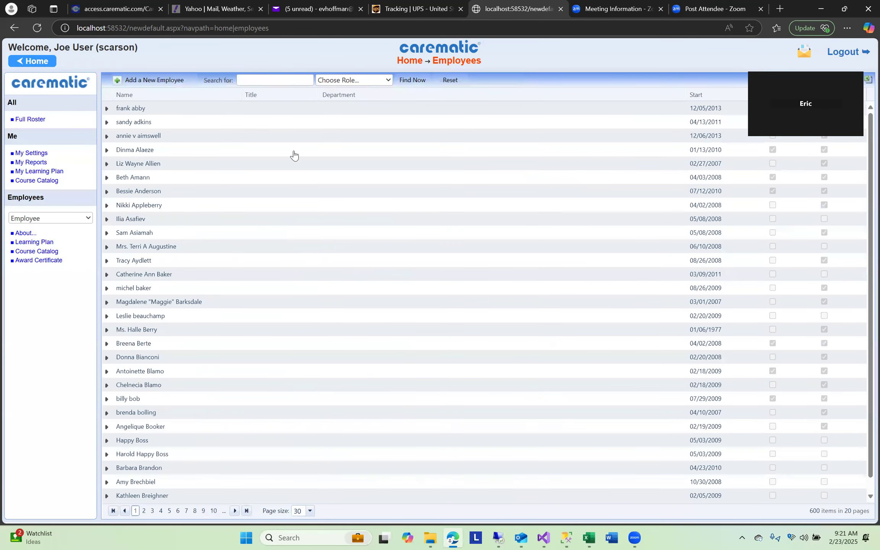
click(263, 83)
text(mickehy)
key(BackSpace)
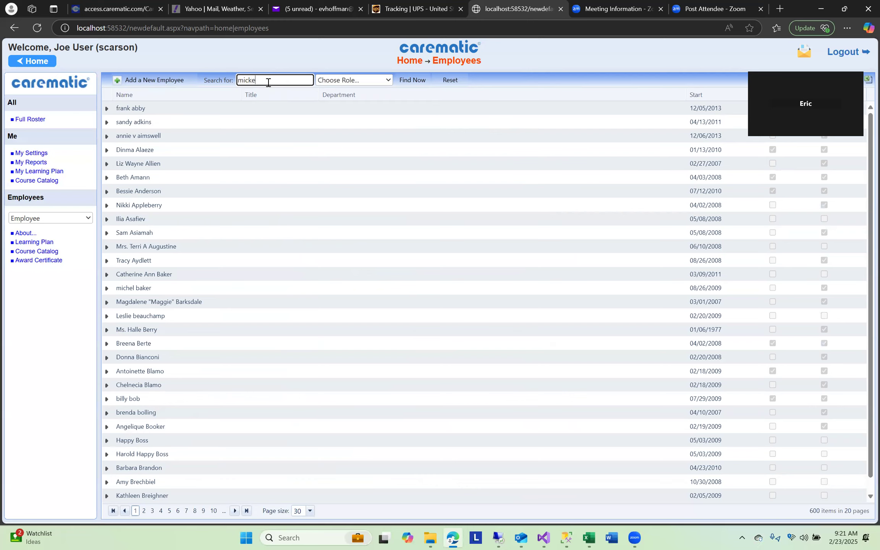
text(y)
click(401, 81)
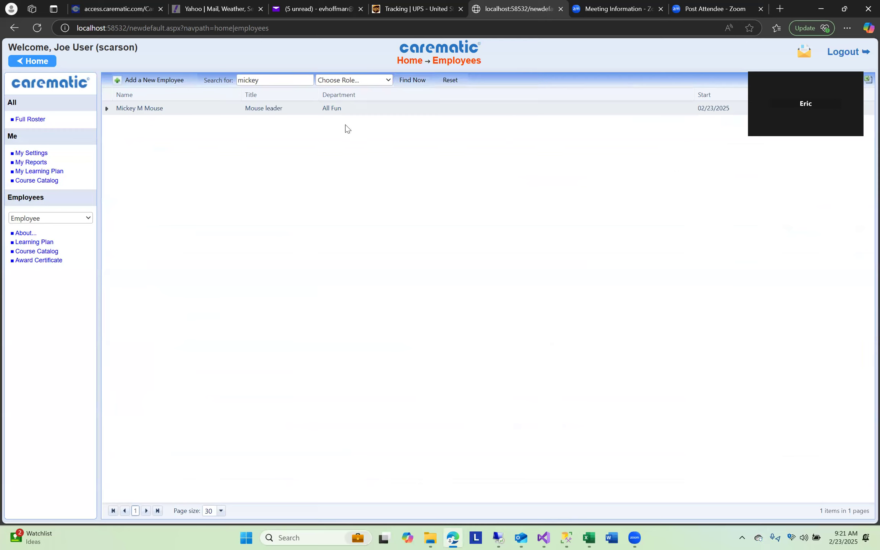
click(107, 110)
click(107, 110)
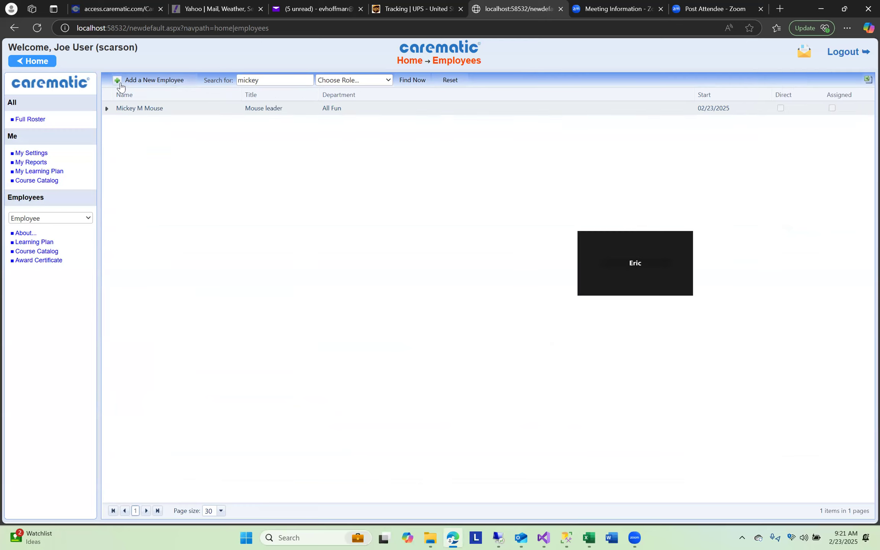
Open the new employee's settings in the organization's security administration and save them.
click(36, 63)
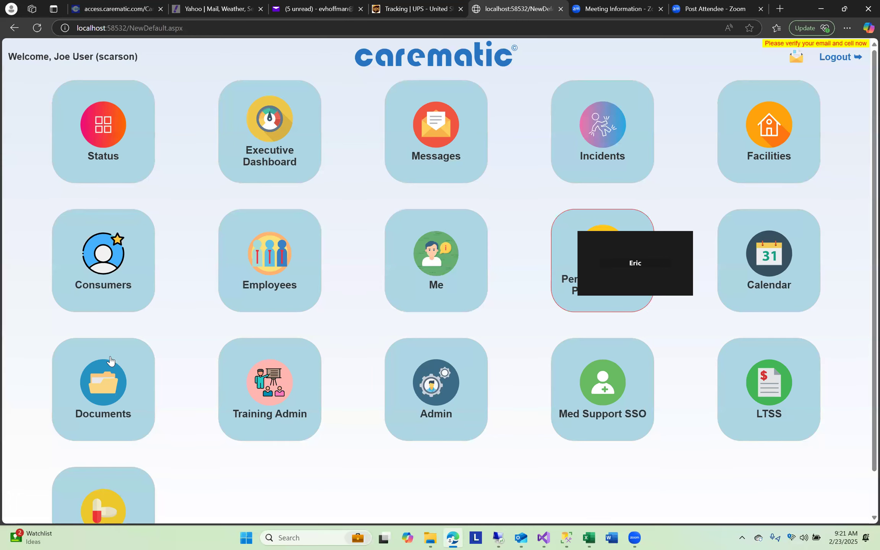
click(404, 387)
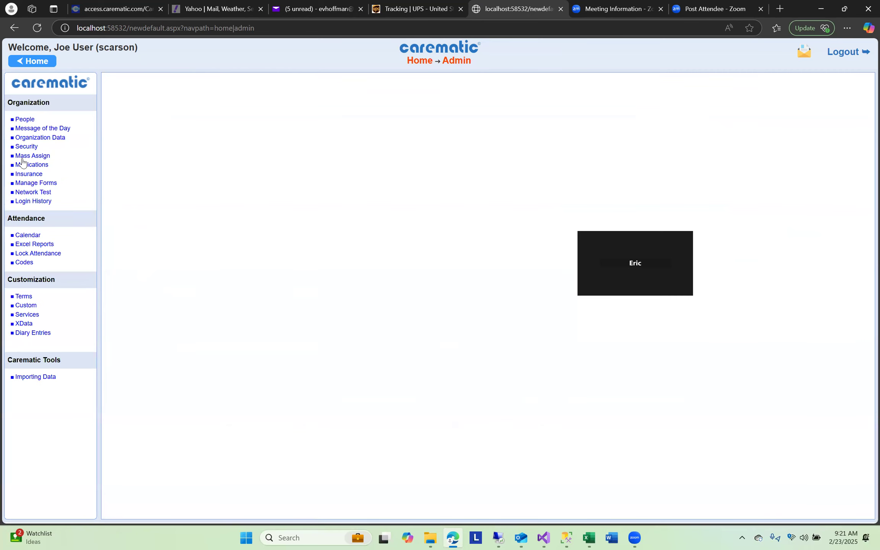
click(24, 148)
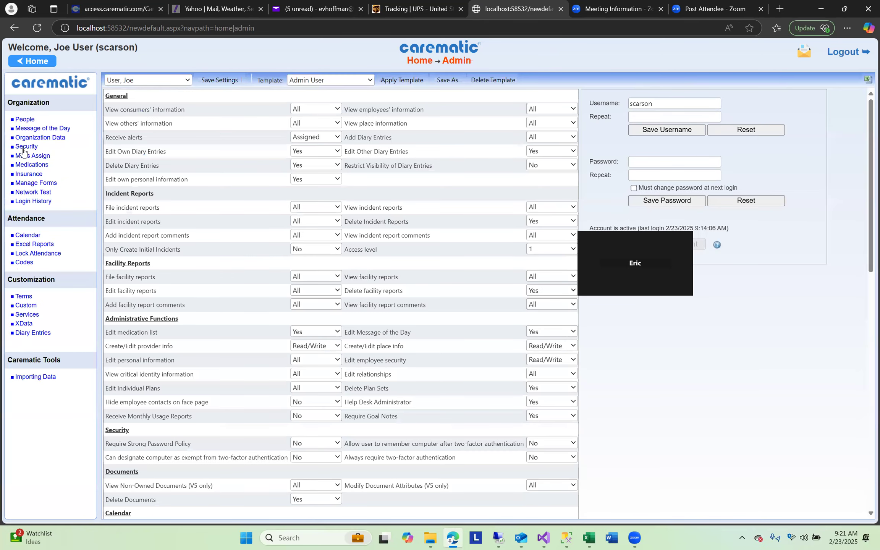
click(186, 81)
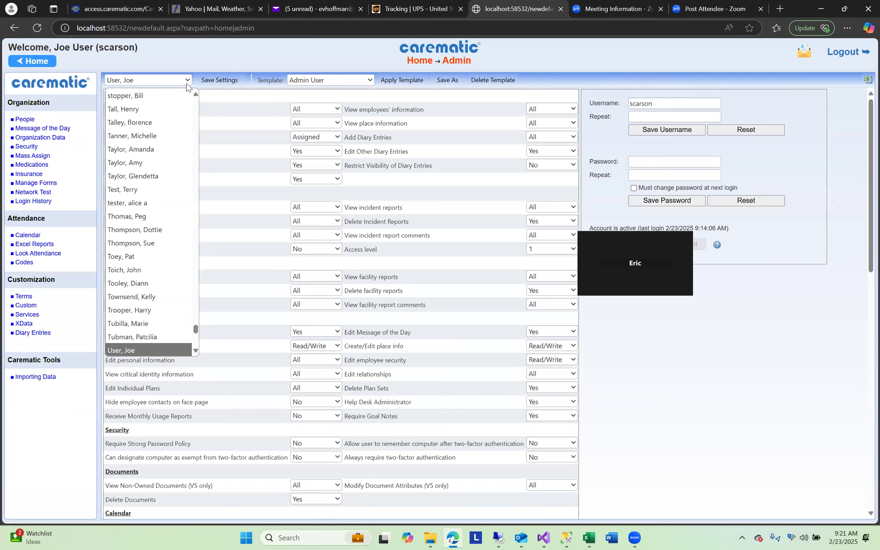
text(mica)
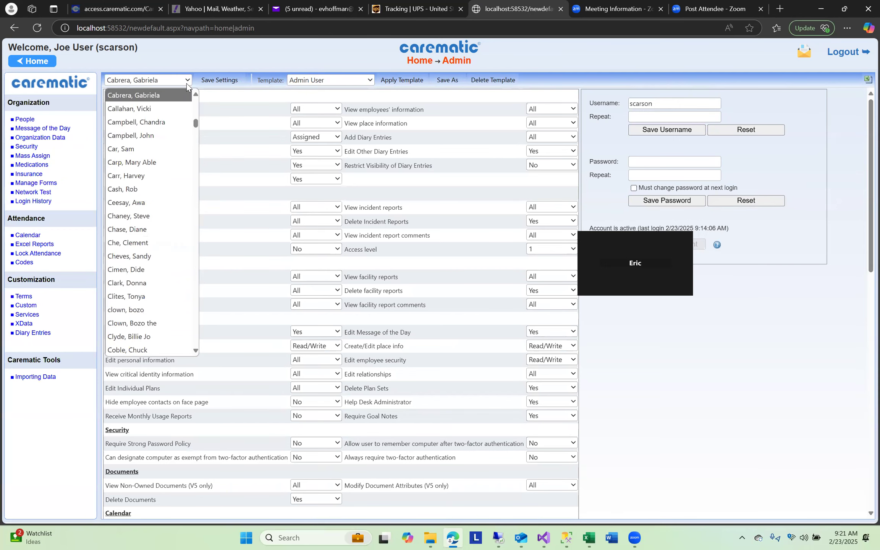
text(mi)
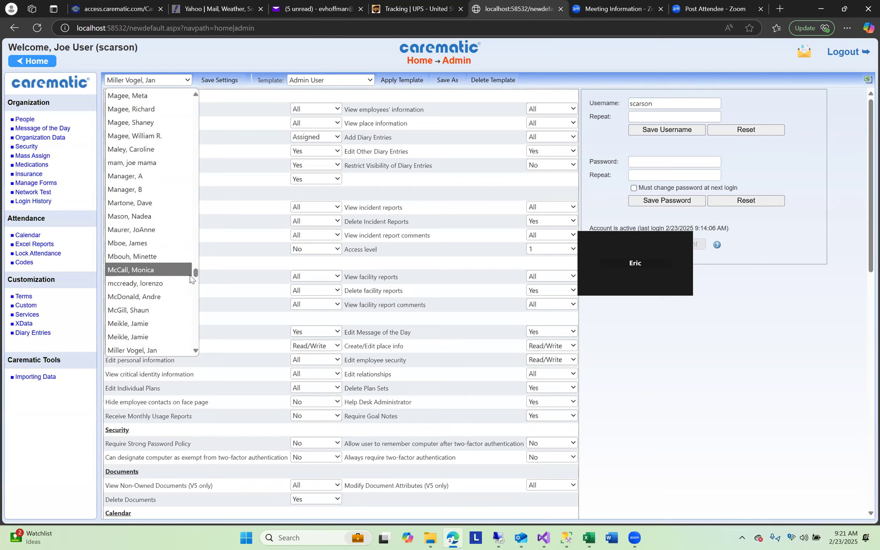
drag(195, 273, 194, 282)
click(141, 260)
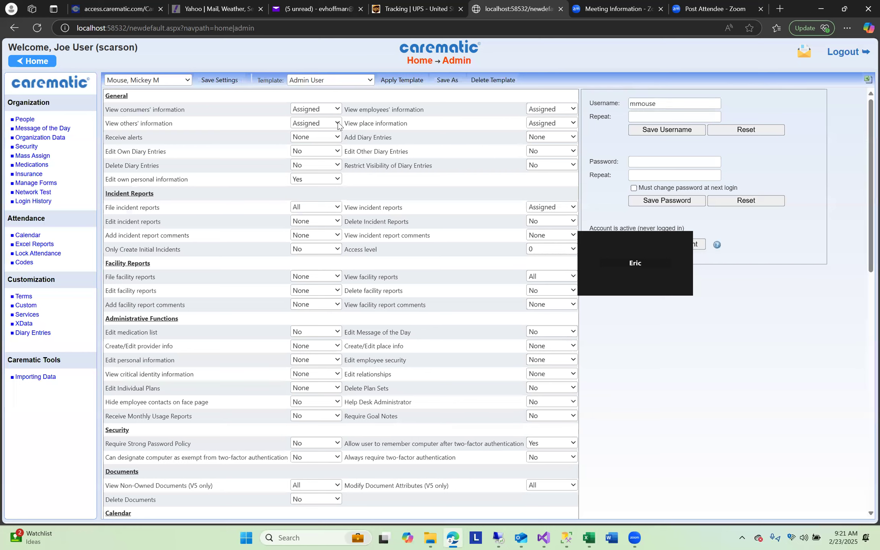
click(214, 81)
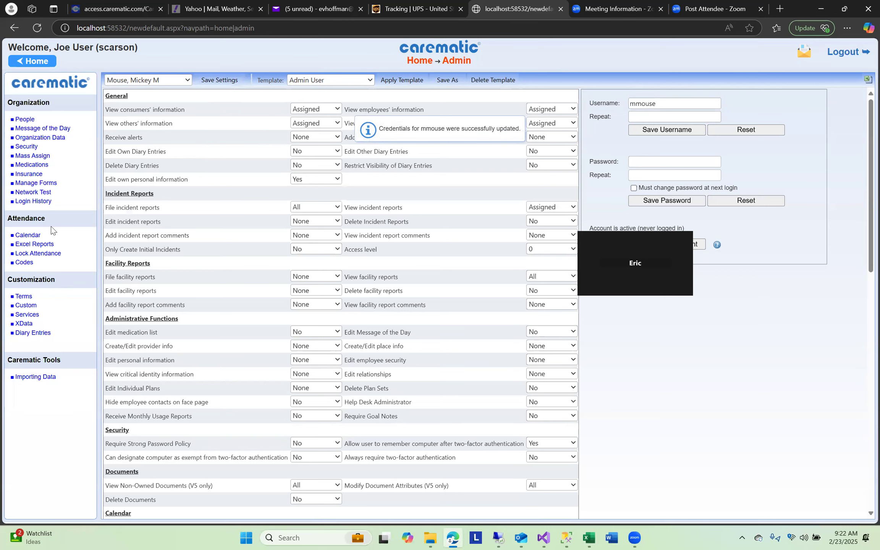
Find the new employee in the Employees roster again and expand their record to show gender, start date and roles.
click(33, 61)
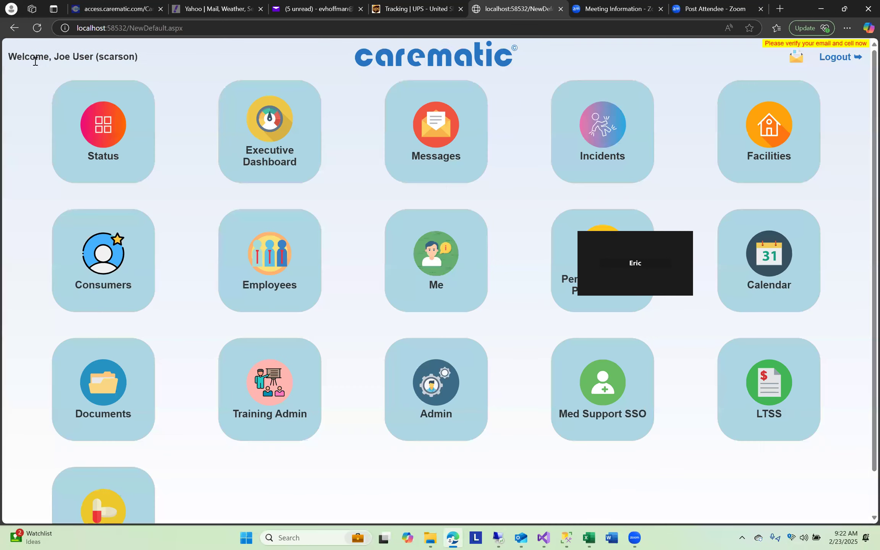
click(274, 260)
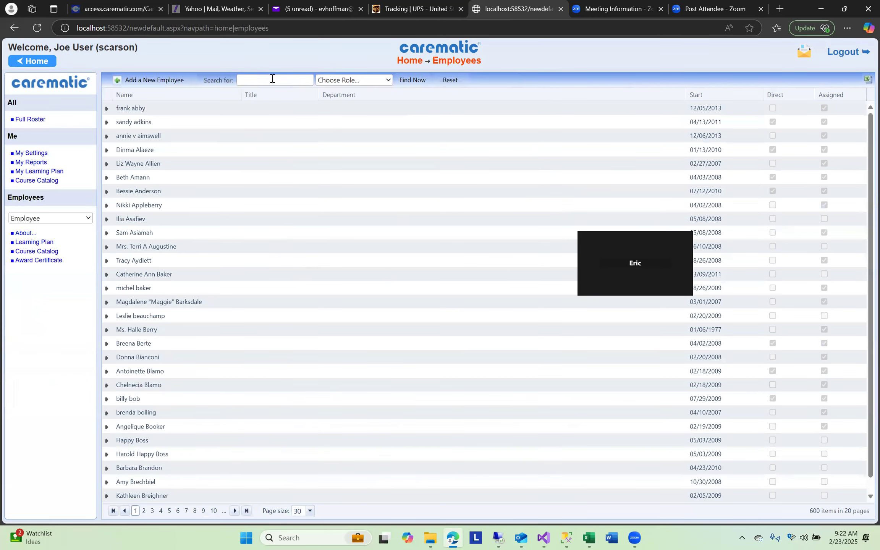
click(272, 79)
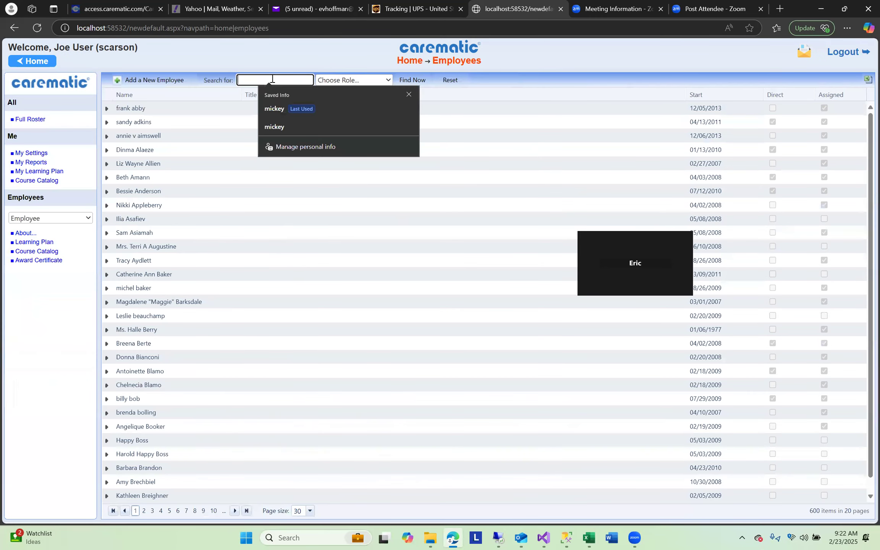
click(274, 112)
click(405, 80)
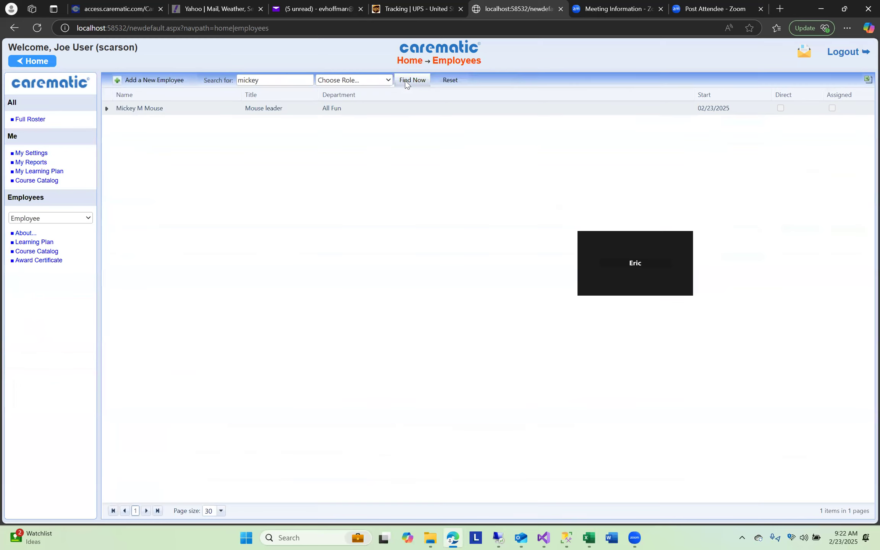
click(106, 109)
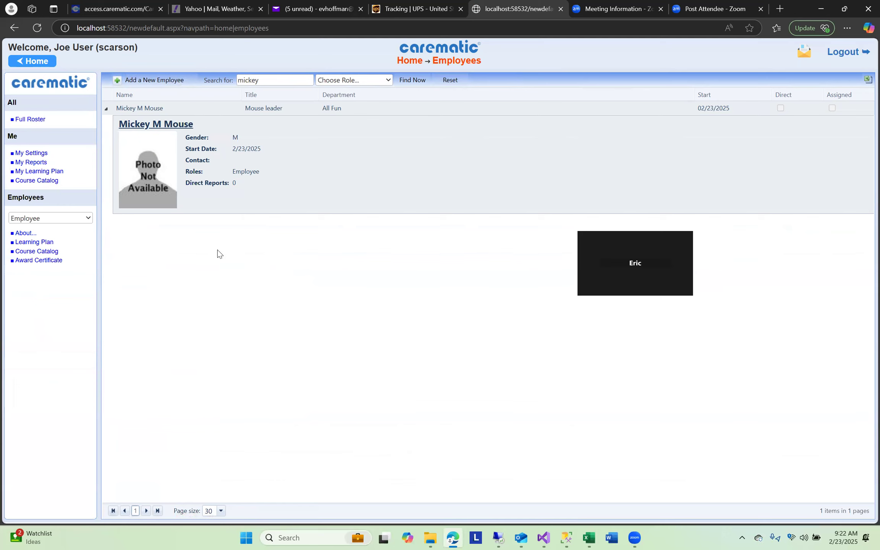
Return to the organization's security administration and load the new employee's security and login settings.
click(41, 61)
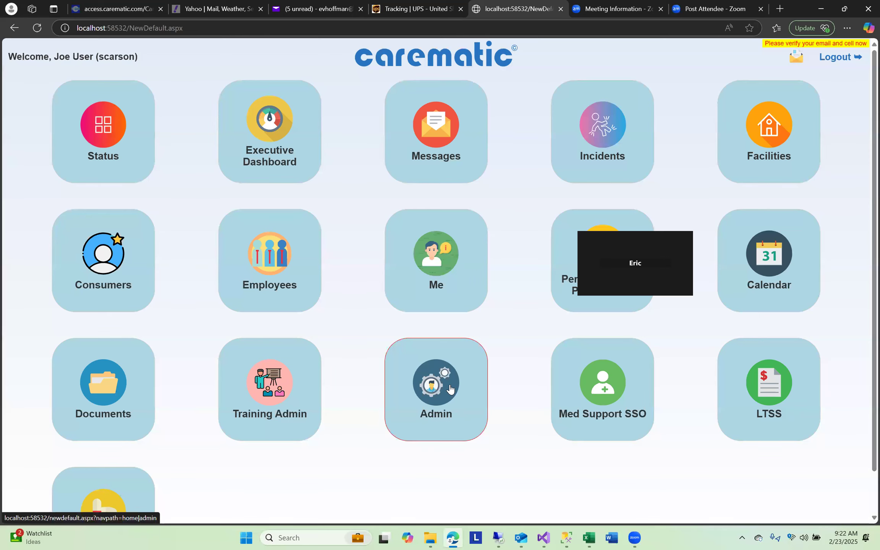
click(451, 389)
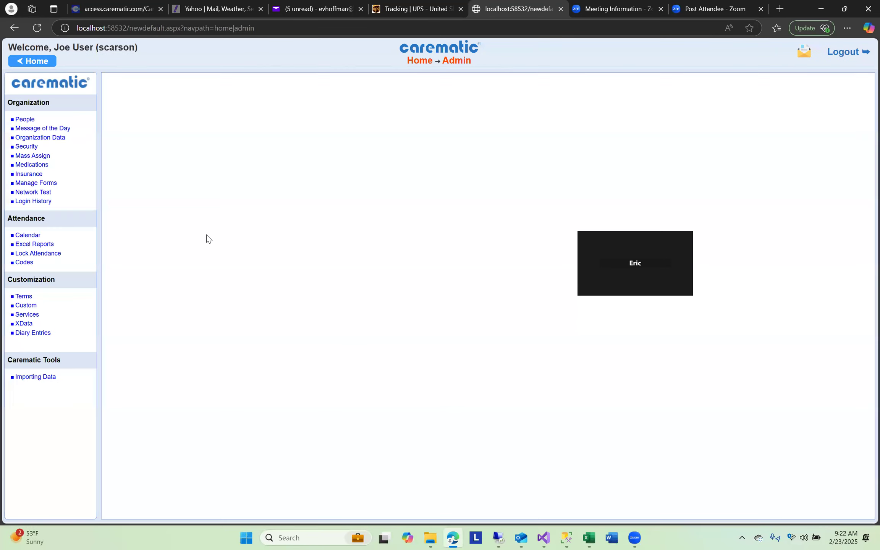
click(26, 146)
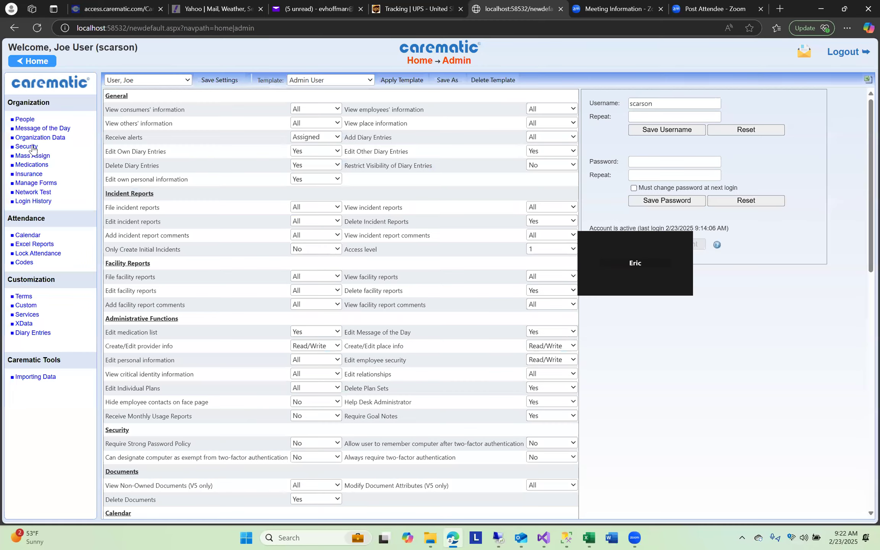
click(187, 80)
text(mi)
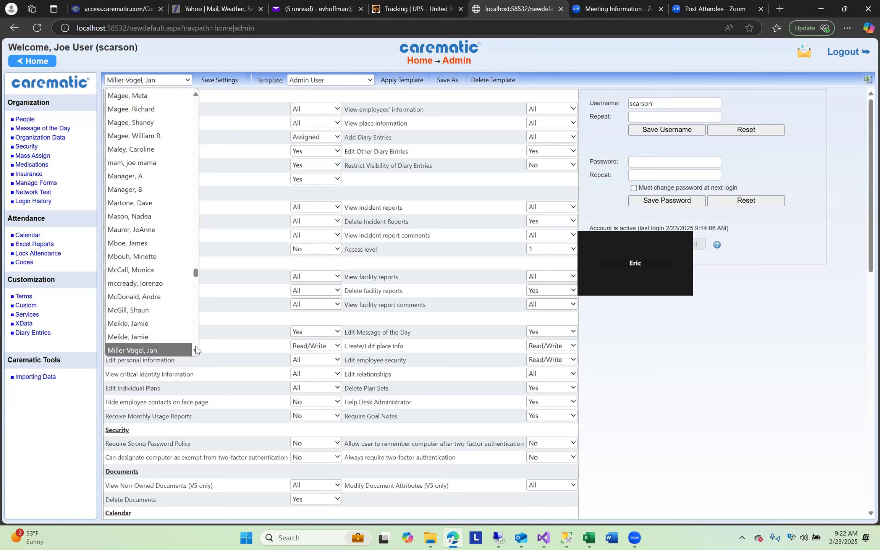
scroll(195, 348, down, 5)
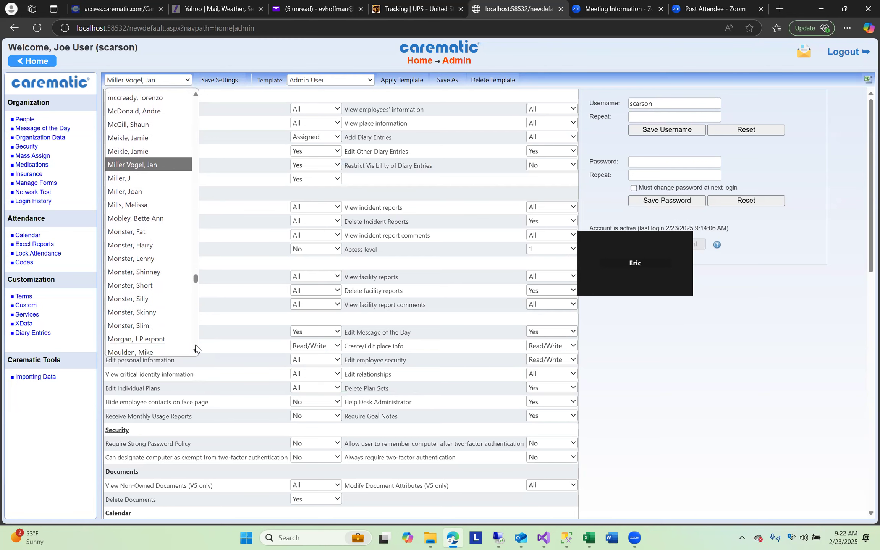
scroll(191, 329, down, 8)
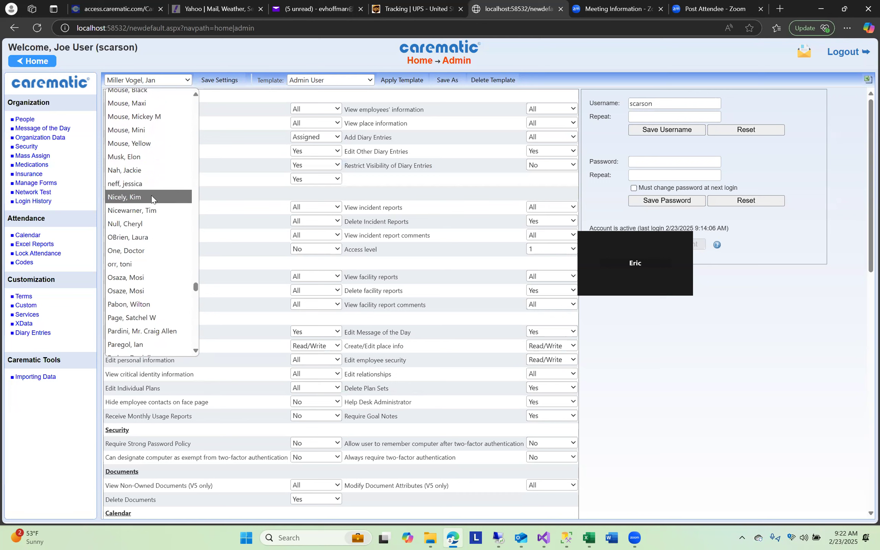
click(142, 116)
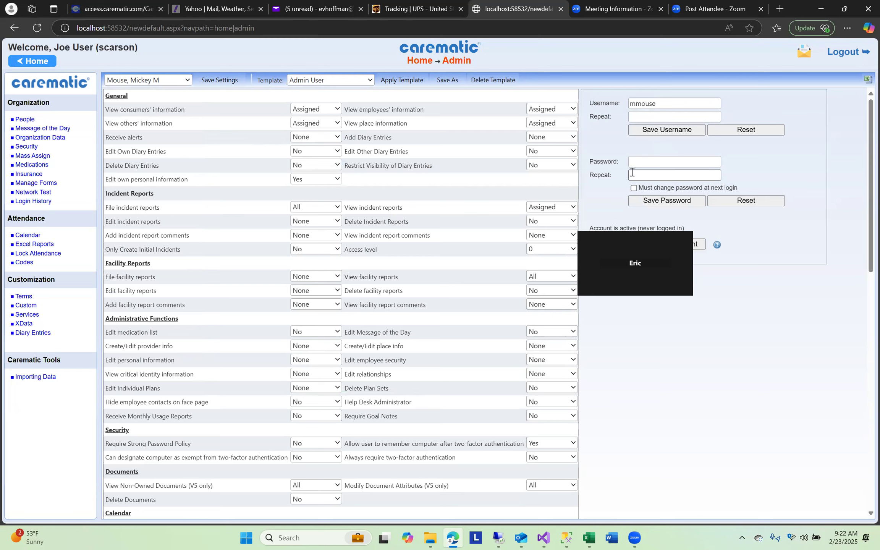
Enter and repeat the employee's account password with Must change password at next login enabled, and reset the password fields.
click(657, 99)
click(635, 163)
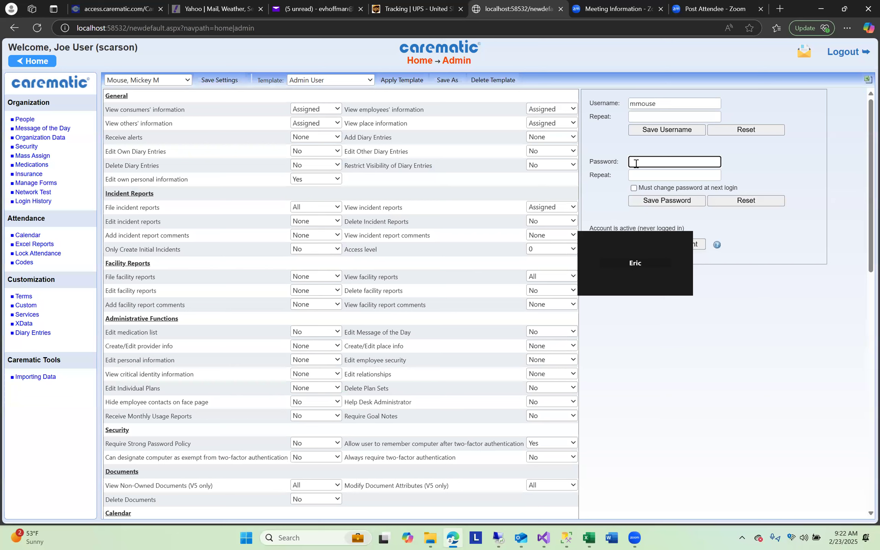
text(••••••••)
key(Tab)
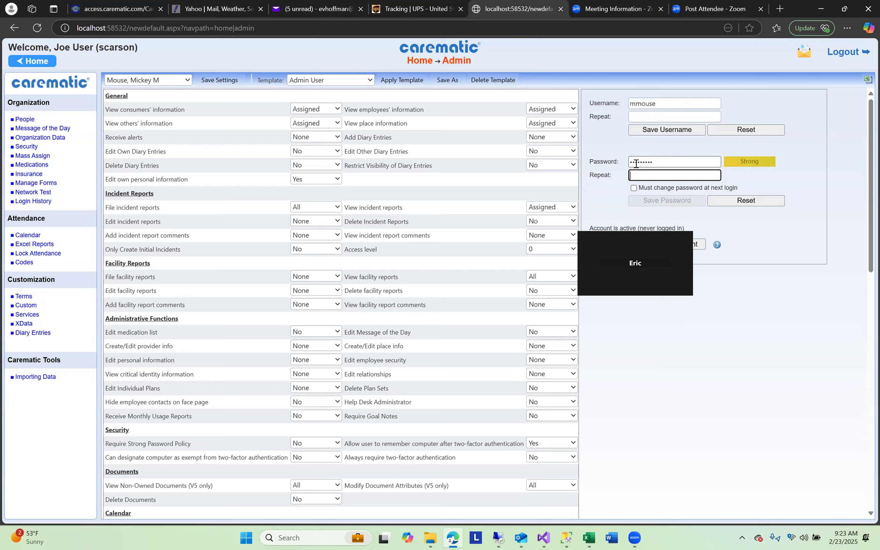
text(•••••••••)
click(632, 189)
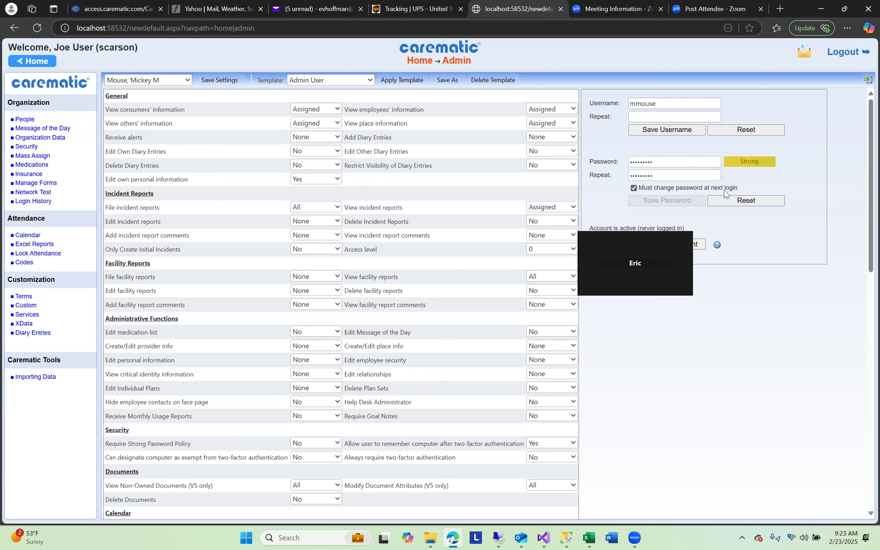
click(739, 200)
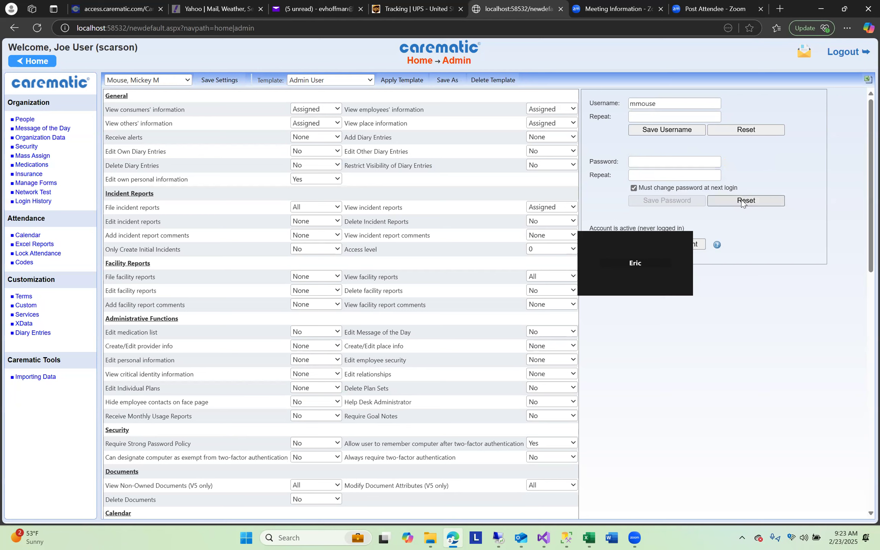
Try to save the employee's username and return to the Password field to re-enter the account password.
click(673, 127)
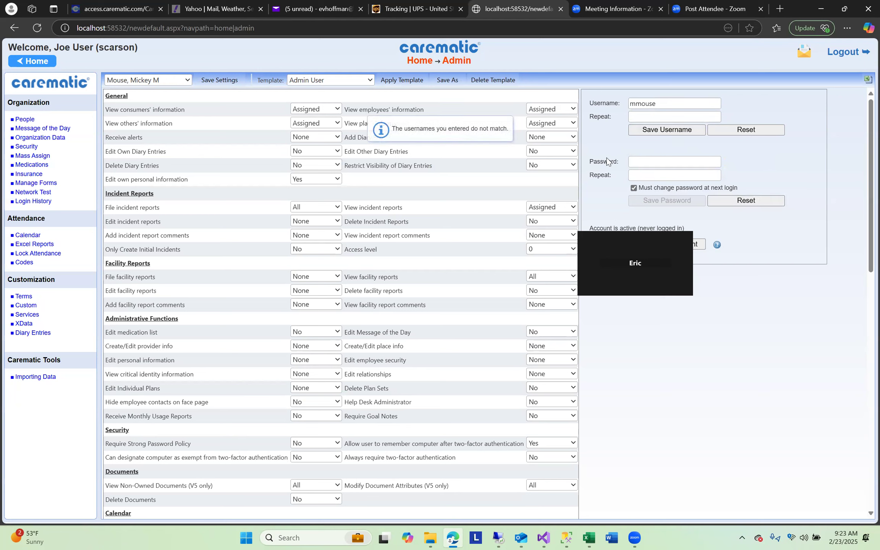
click(636, 165)
click(637, 166)
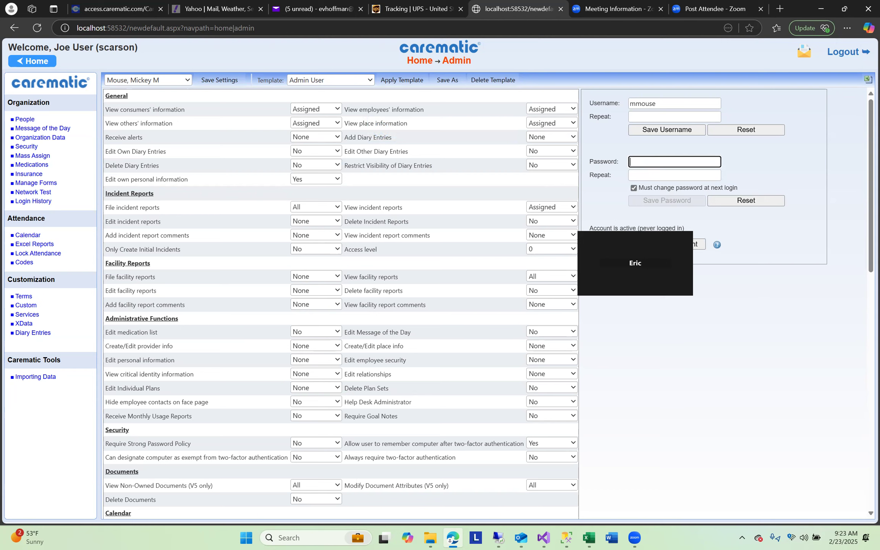
drag(641, 230, 593, 367)
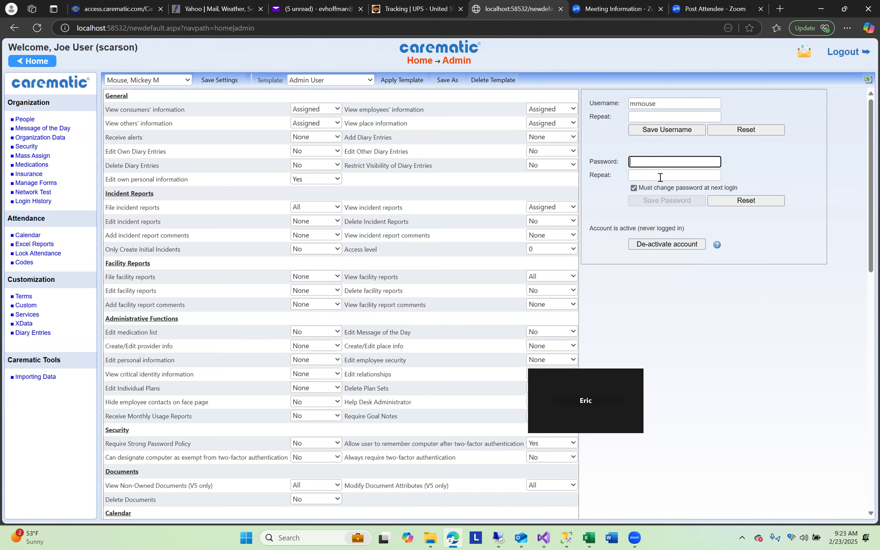